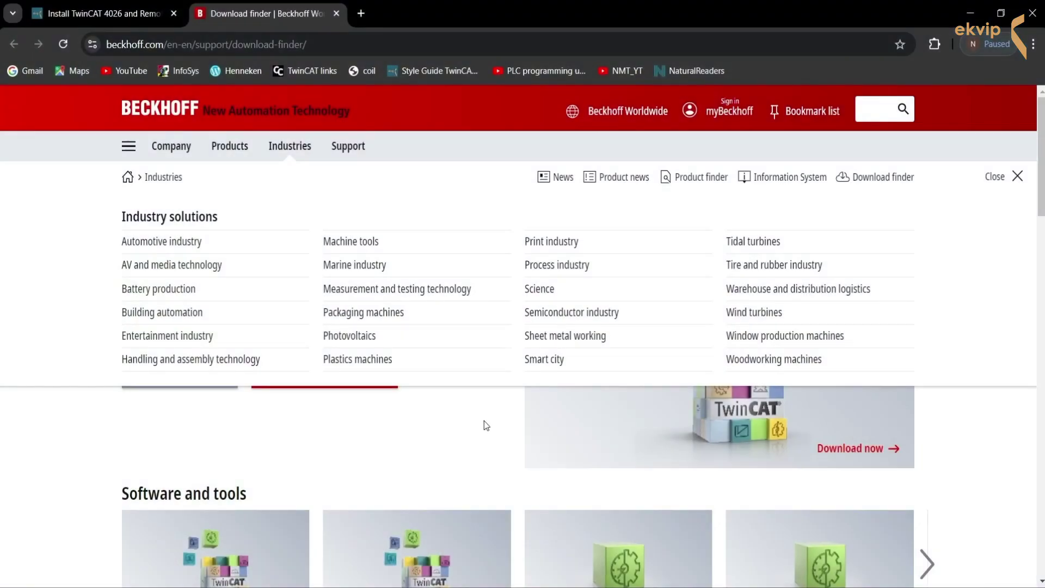
Start the TwinCAT Package Manager download from the Beckhoff website banner
left_click(472, 439)
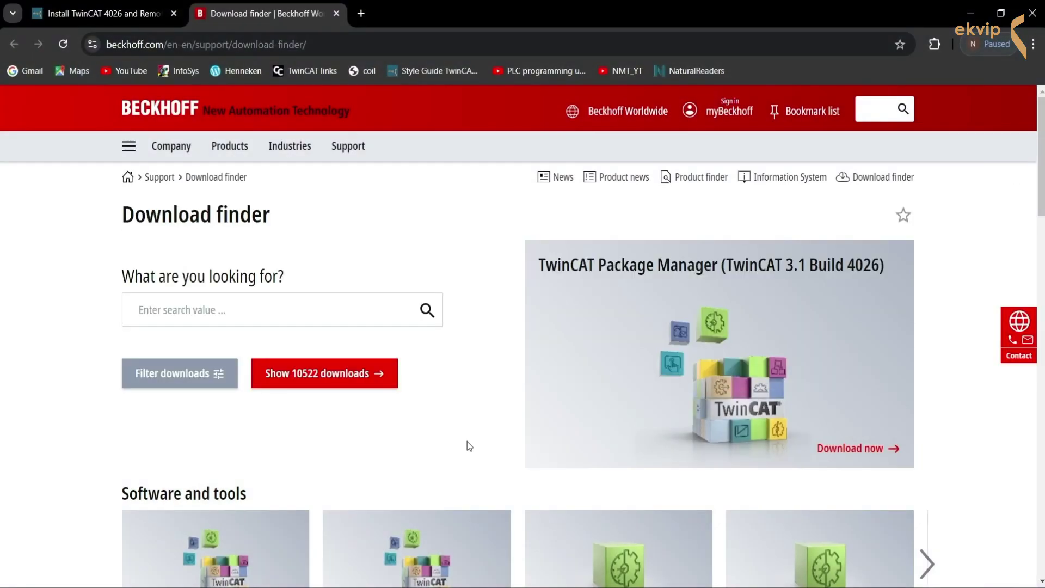
scroll(463, 419, "down", 1)
scroll(459, 410, "up", 1)
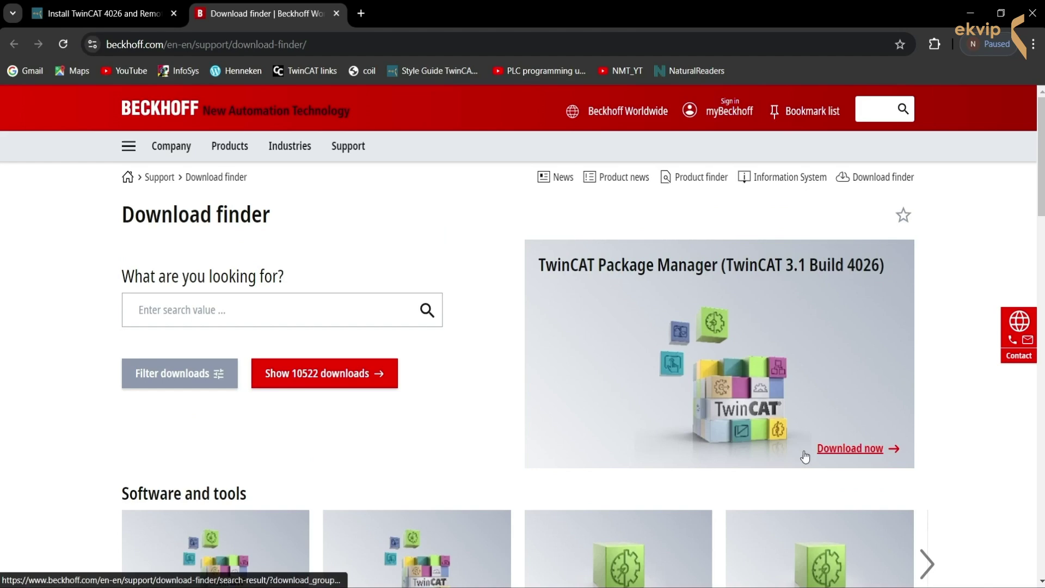
left_click(808, 455)
Sign in to myBeckhoff, then select the downloaded Package Manager setup file in its folder
left_click(694, 536)
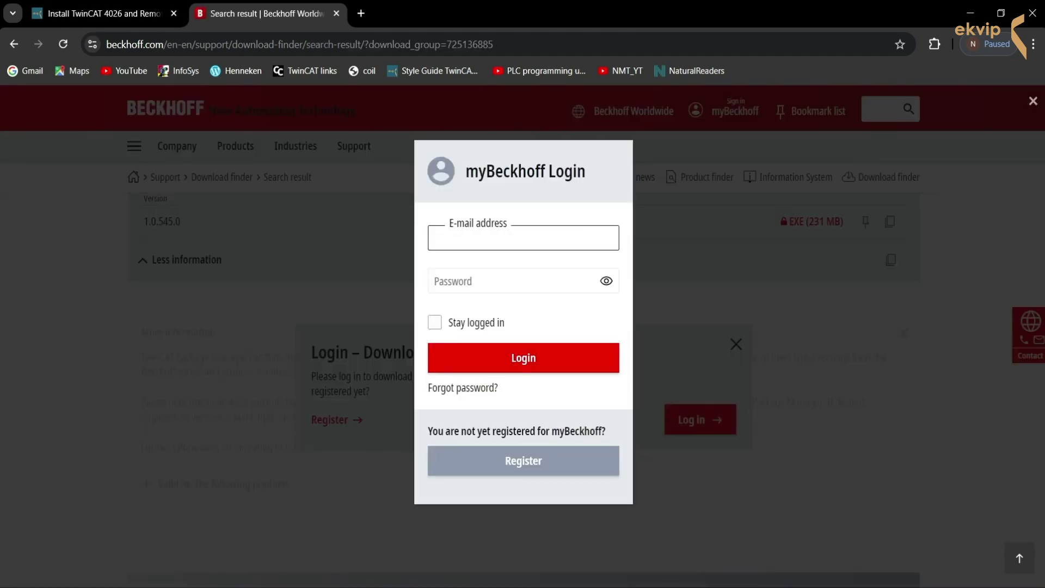
key("Tab")
type("********")
key("Return")
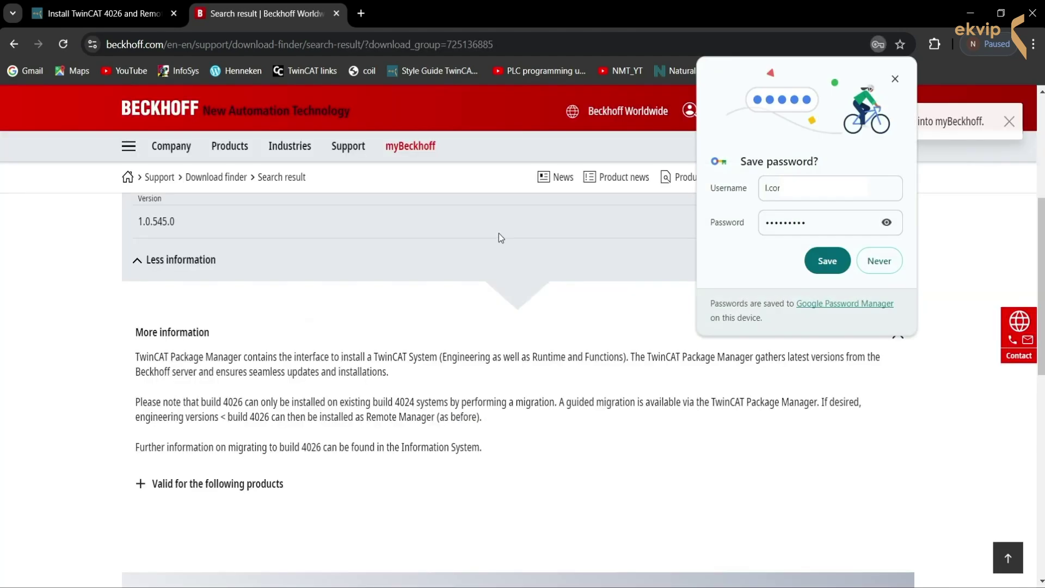
left_click(863, 440)
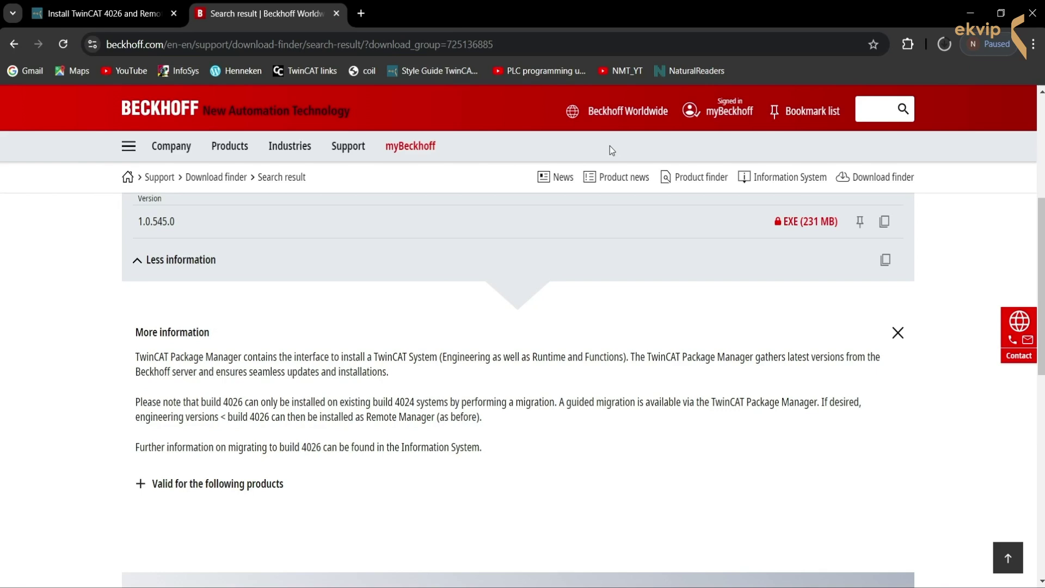
key("super+e")
left_click(632, 233)
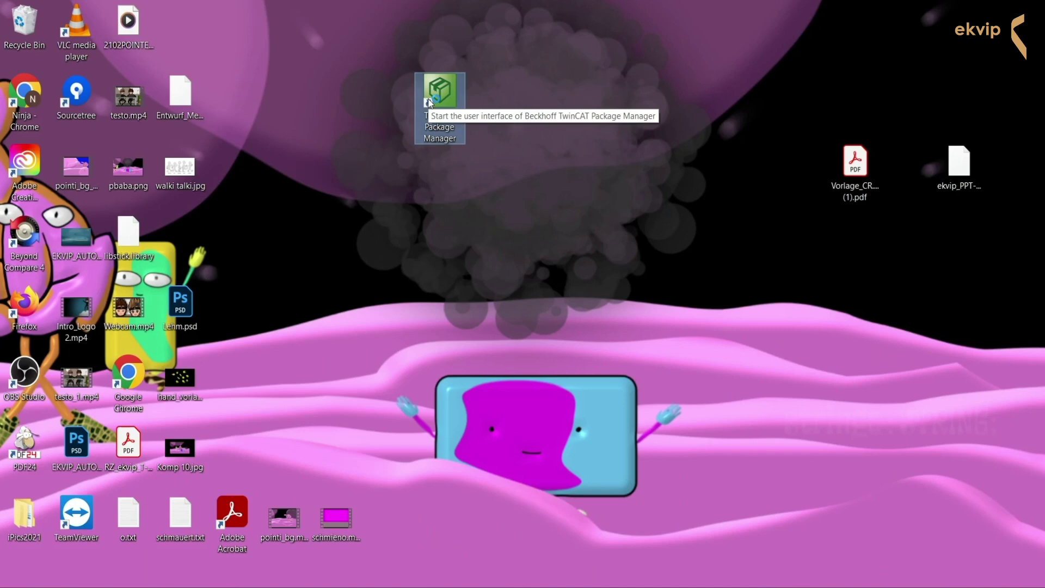
Launch TwinCAT Package Manager maximized and enter the Beckhoff Stable feed credentials
double_click(428, 98)
double_click(572, 91)
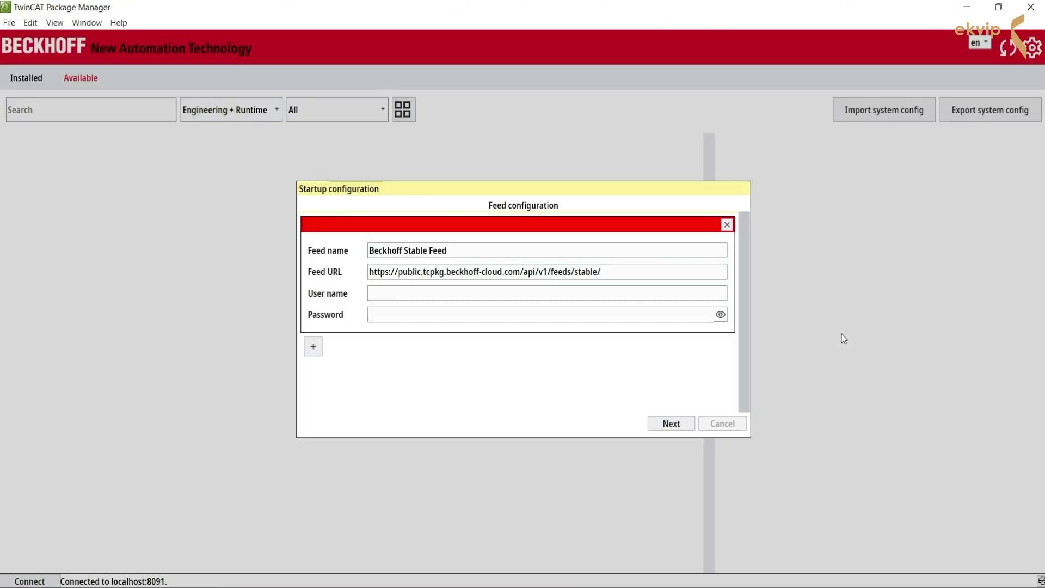
left_click(480, 291)
key("Tab")
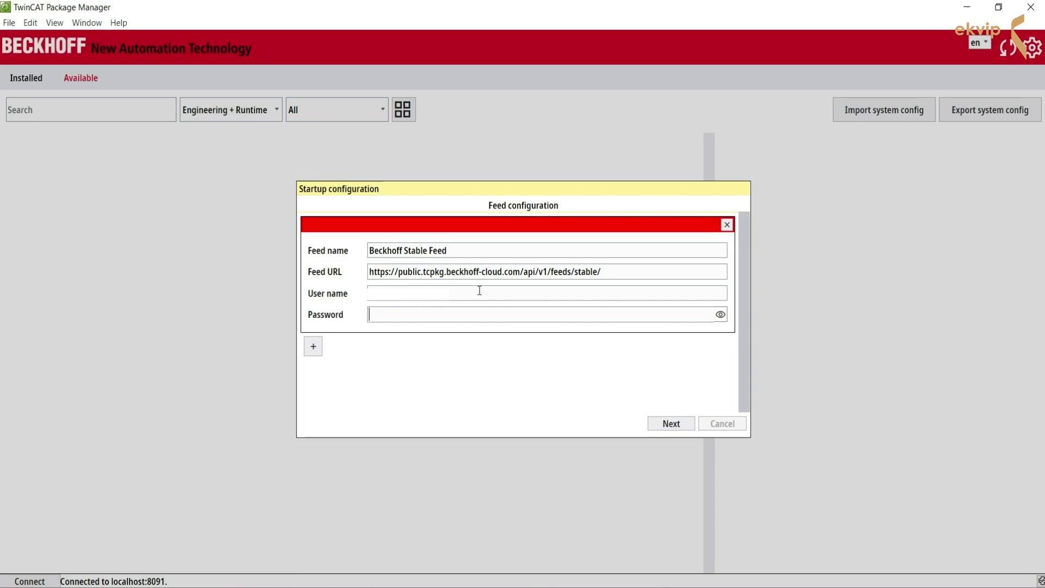
type("•••••••••")
Add the Beckhoff Testing Feed with its password, continue, and accept the beta license
left_click(313, 347)
left_click(364, 376)
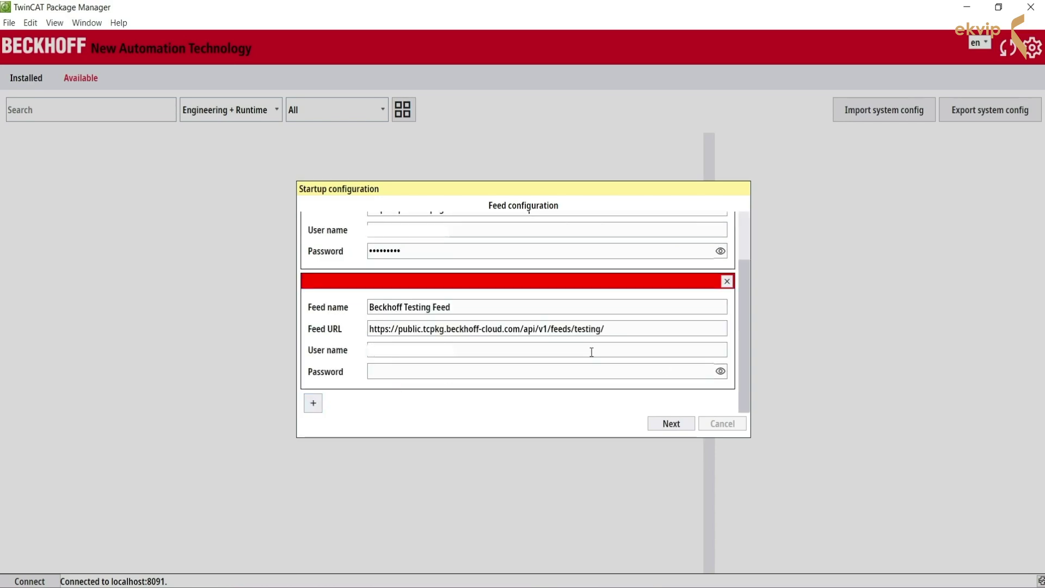
key("Tab")
type("•••••••••")
left_click(688, 429)
left_click(657, 521)
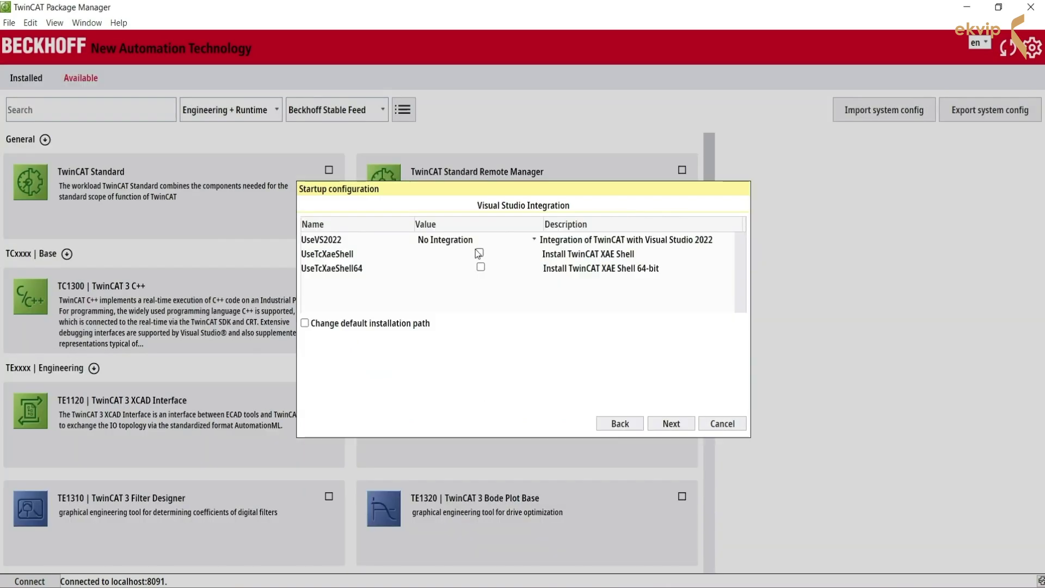
Enable the UseTcXaeShell and UseTcXaeShell64 options and continue to the next setup step
left_click(479, 253)
left_click(481, 267)
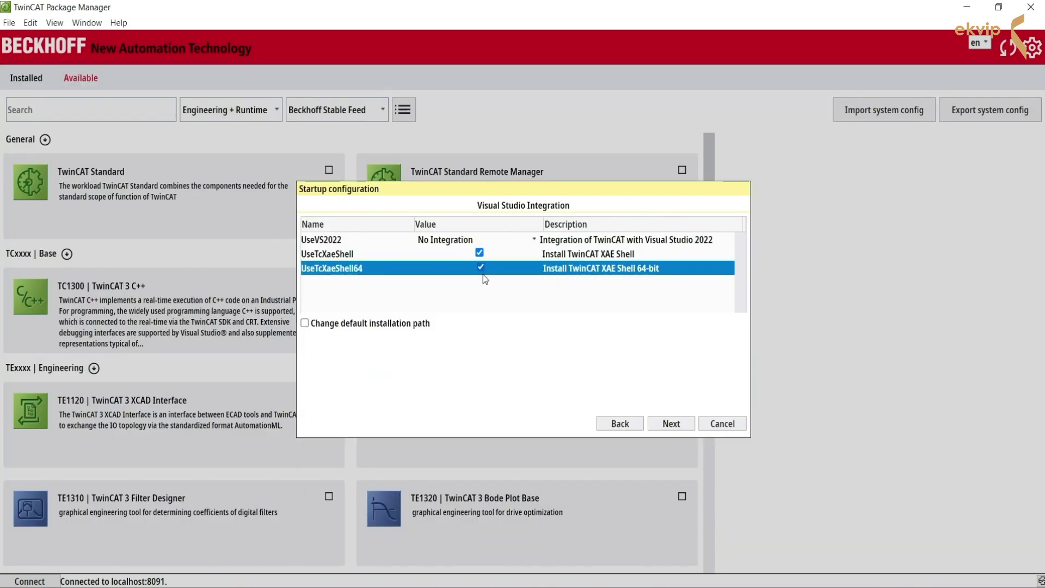
left_click(671, 429)
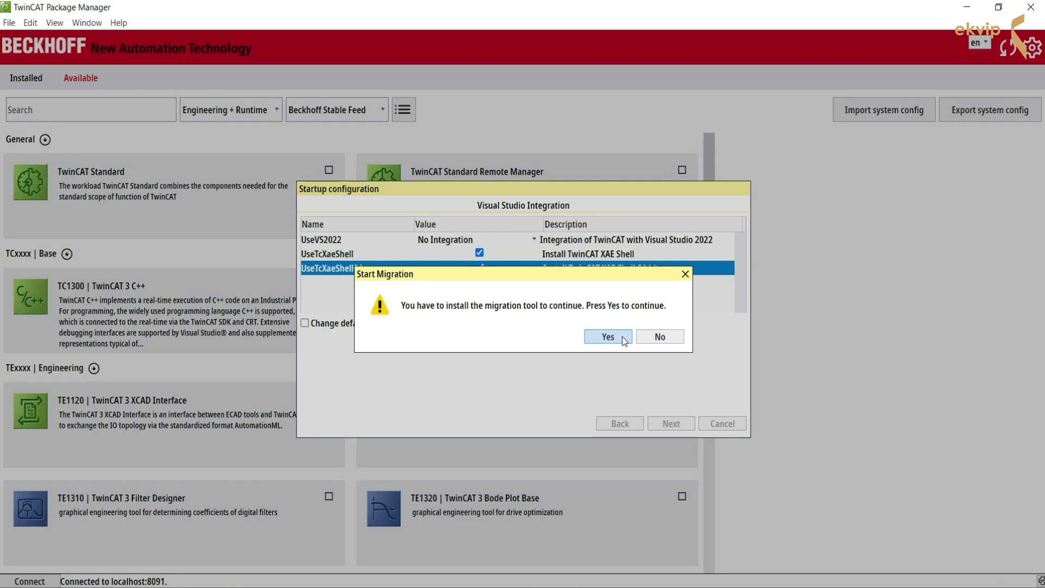
Install the TwinCAT.XAE.MigrateCli 1.0.725 migration tool and acknowledge the Migrate Simulation notice
left_click(623, 336)
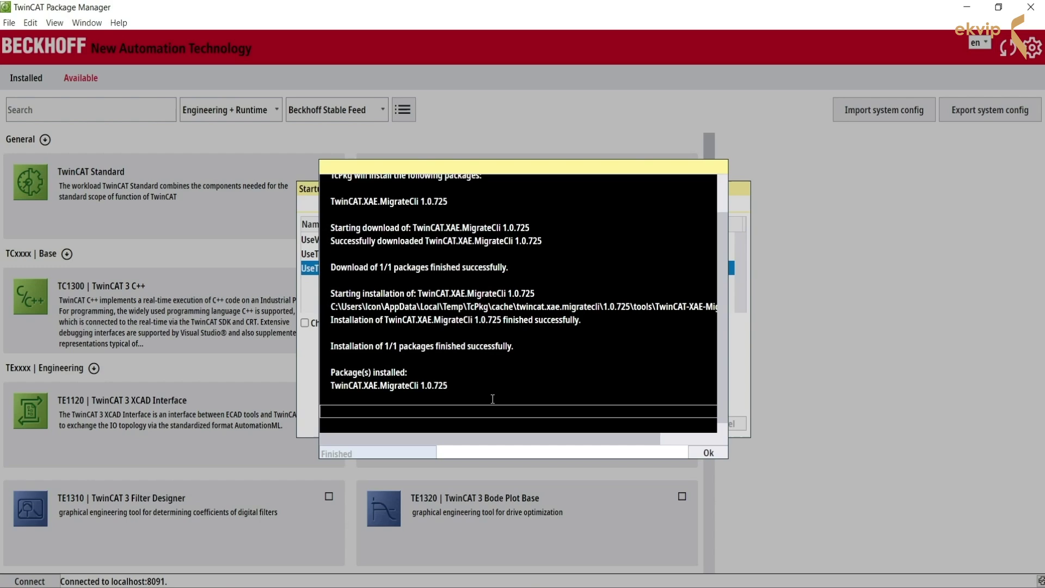
left_click(708, 453)
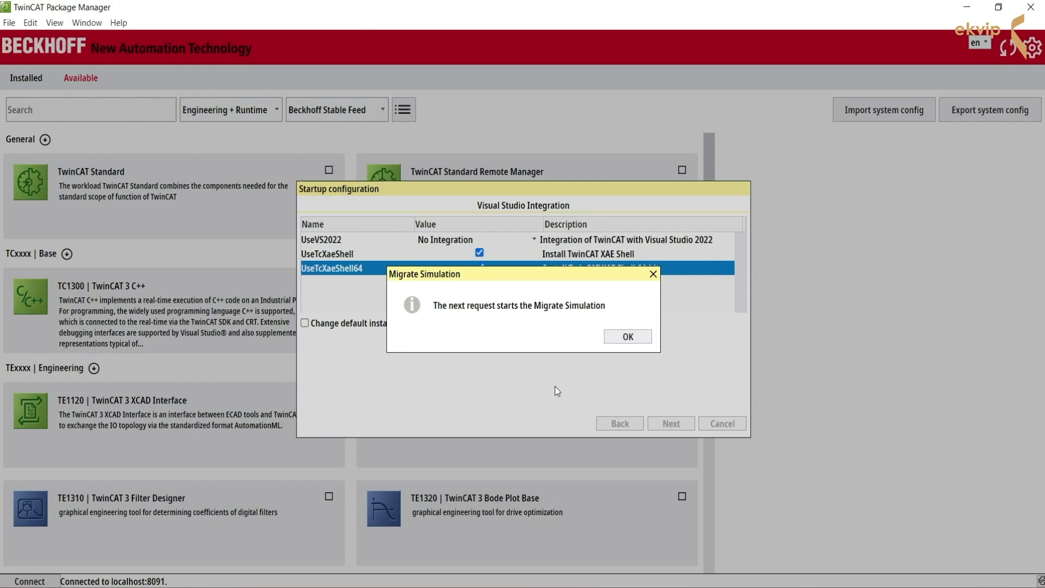
left_click(641, 339)
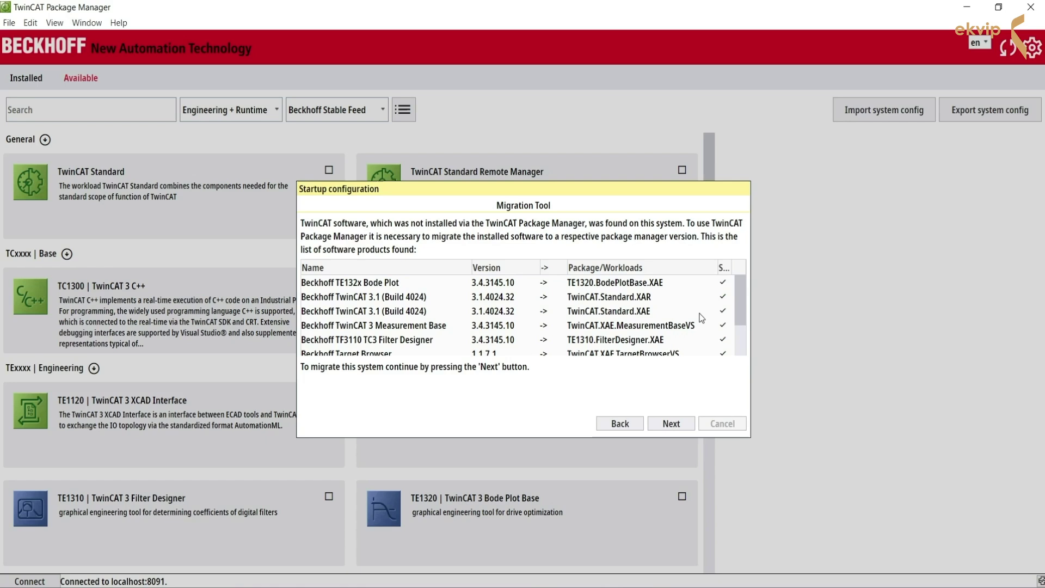
Review the found Build 4024 software list and confirm starting the migration
left_click_drag(740, 298, 739, 328)
left_click(671, 424)
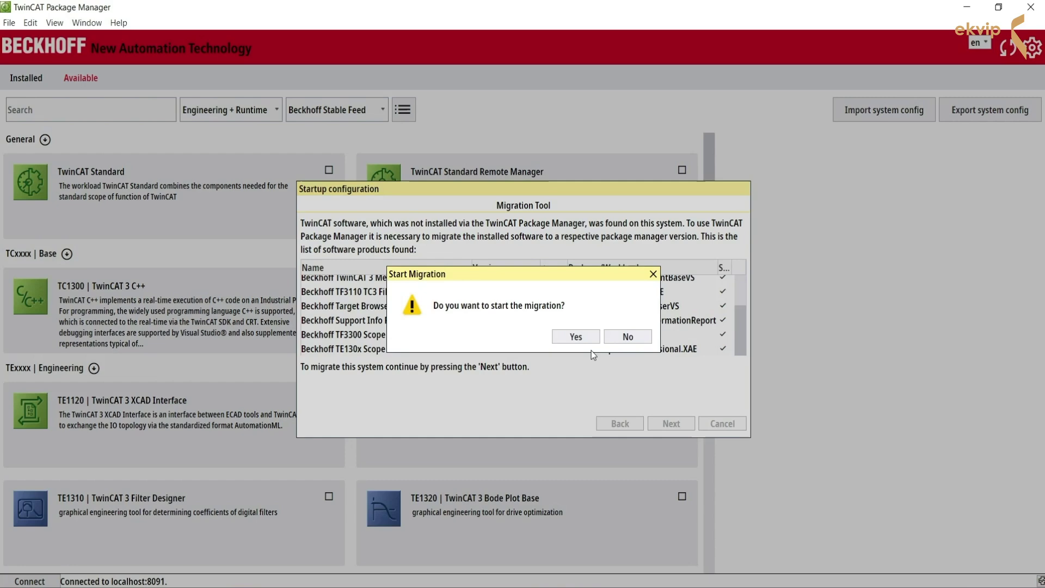
left_click(578, 335)
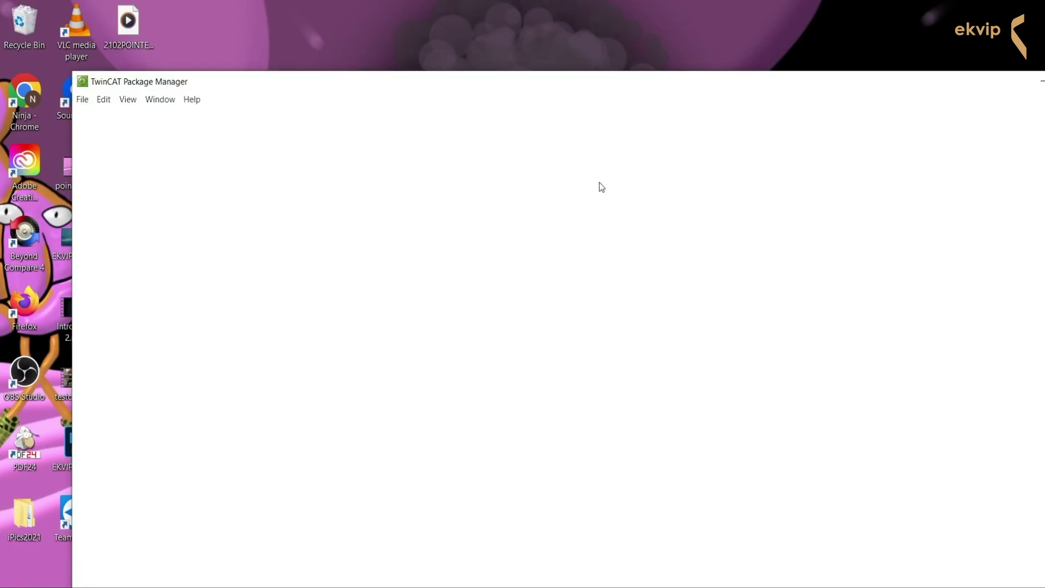
Maximize the Package Manager window while the Migration Tool (Continue) dialog runs
double_click(641, 81)
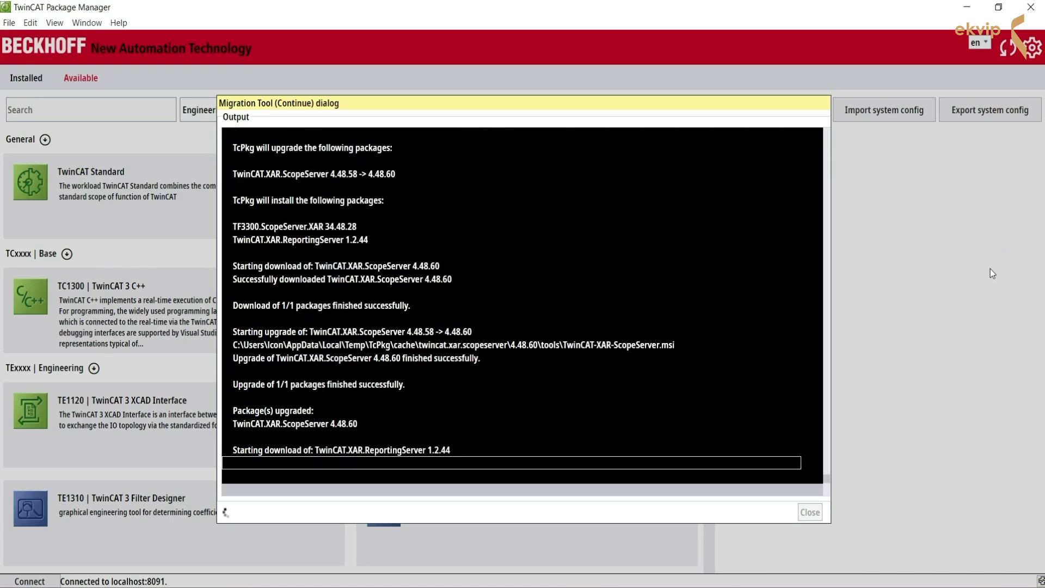
Install TwinCAT Standard Remote Manager version 4024.56.0
left_click(810, 511)
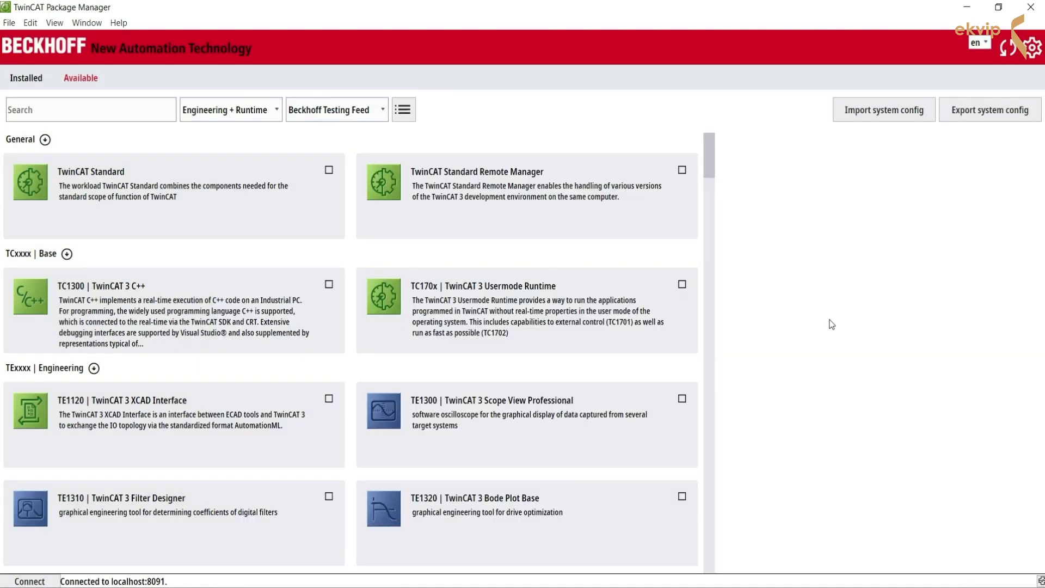
double_click(502, 186)
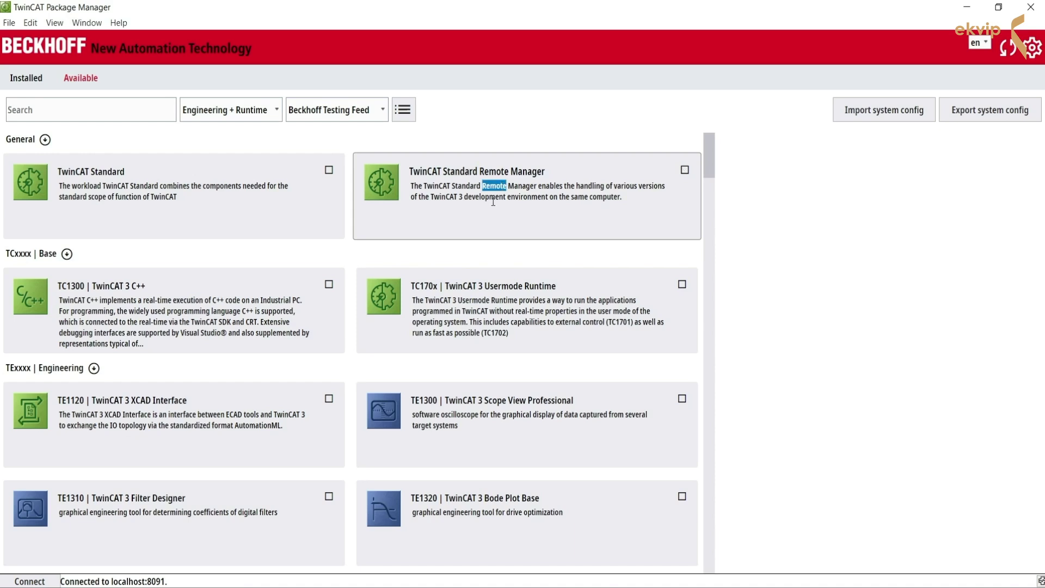
left_click(450, 187)
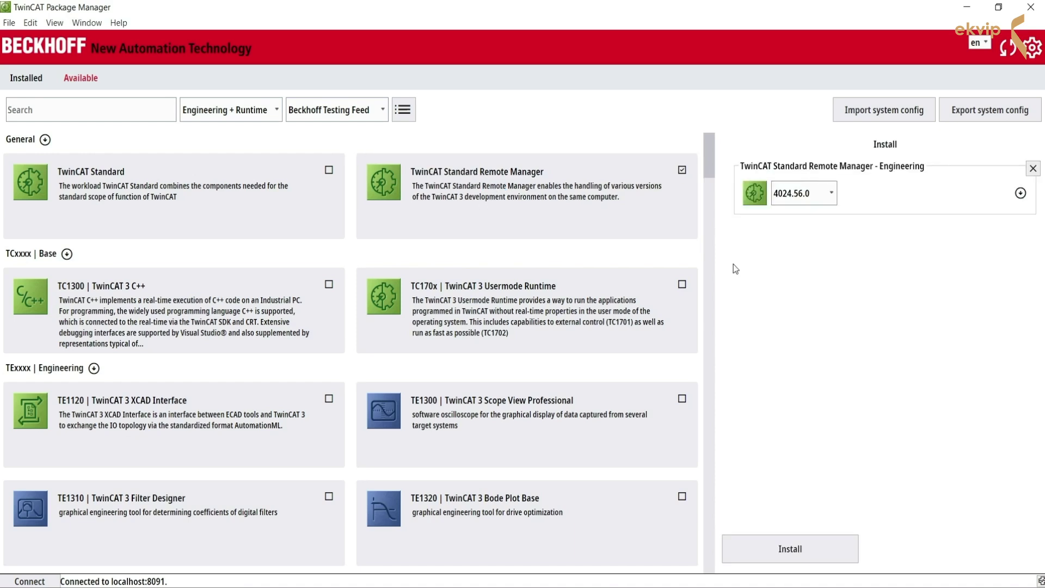
left_click(831, 196)
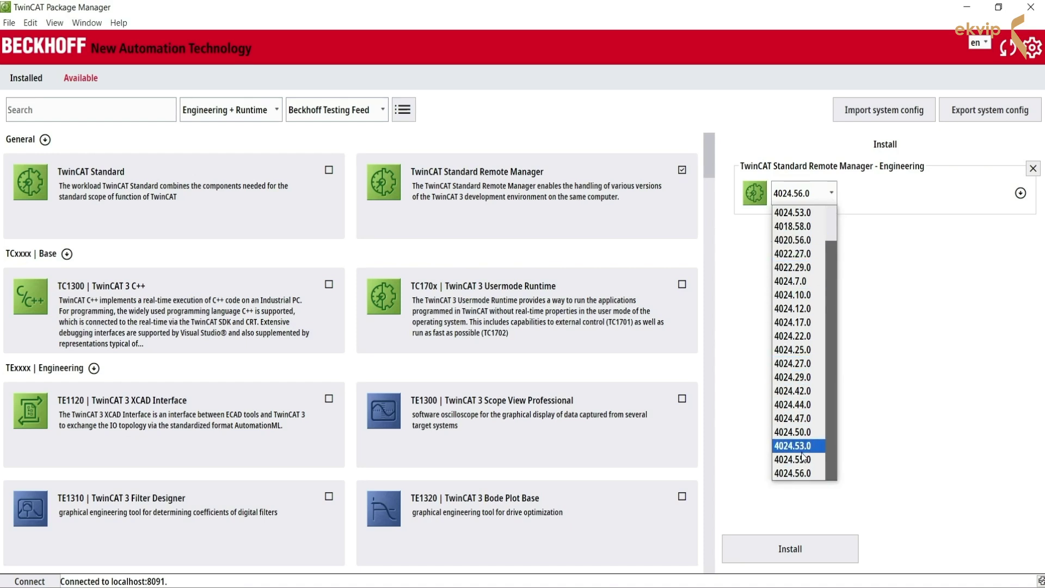
left_click(800, 473)
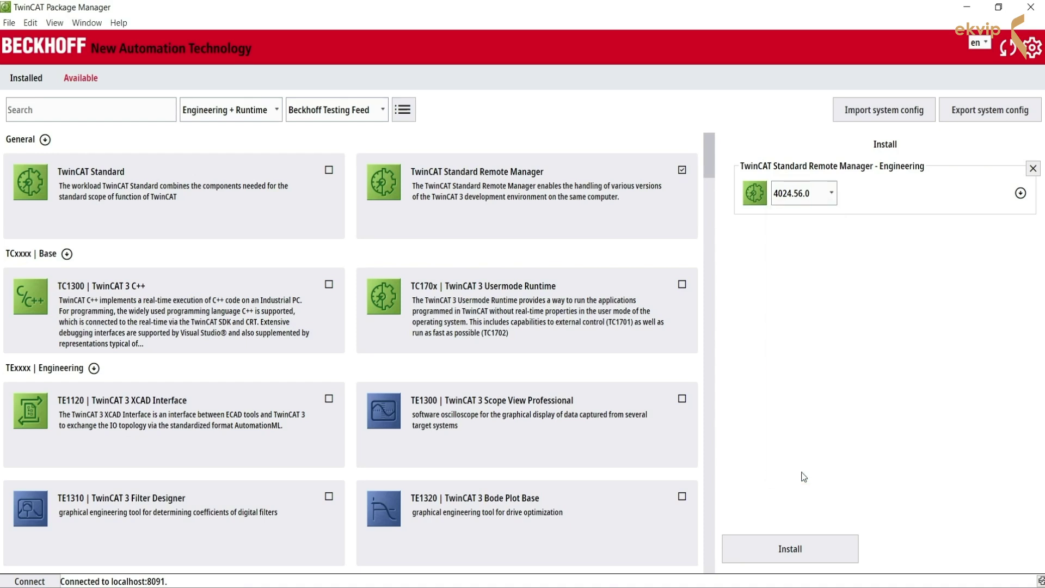
left_click(820, 557)
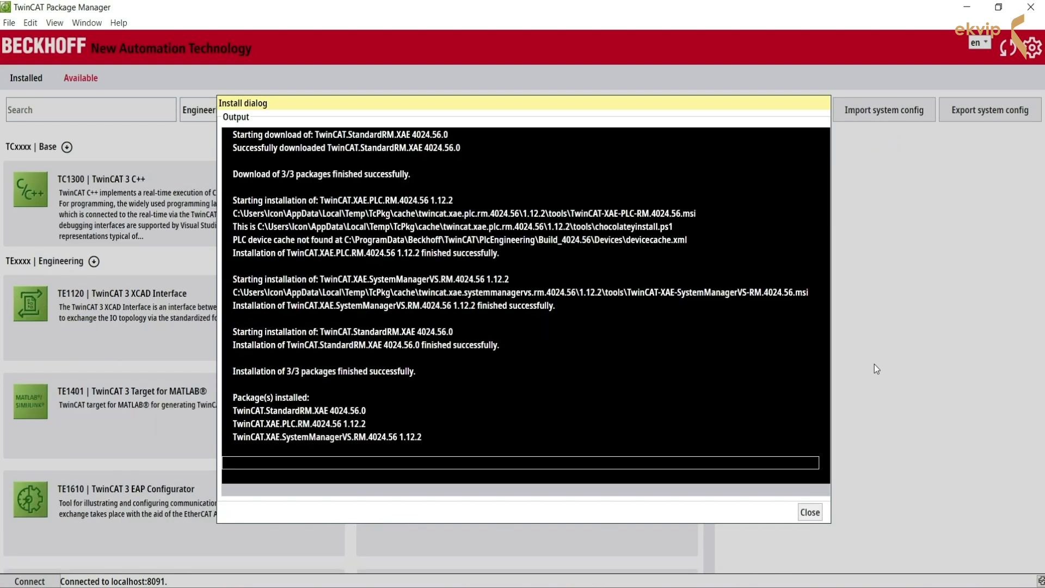
Close the completed install log and launch TwinCAT XAE Shell
left_click(811, 512)
key("super")
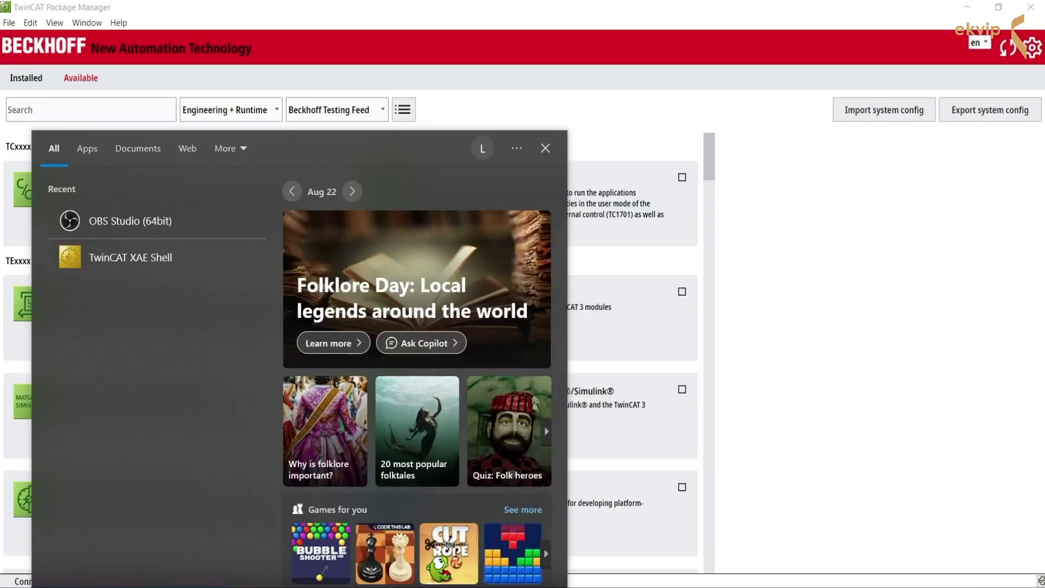
key("Escape")
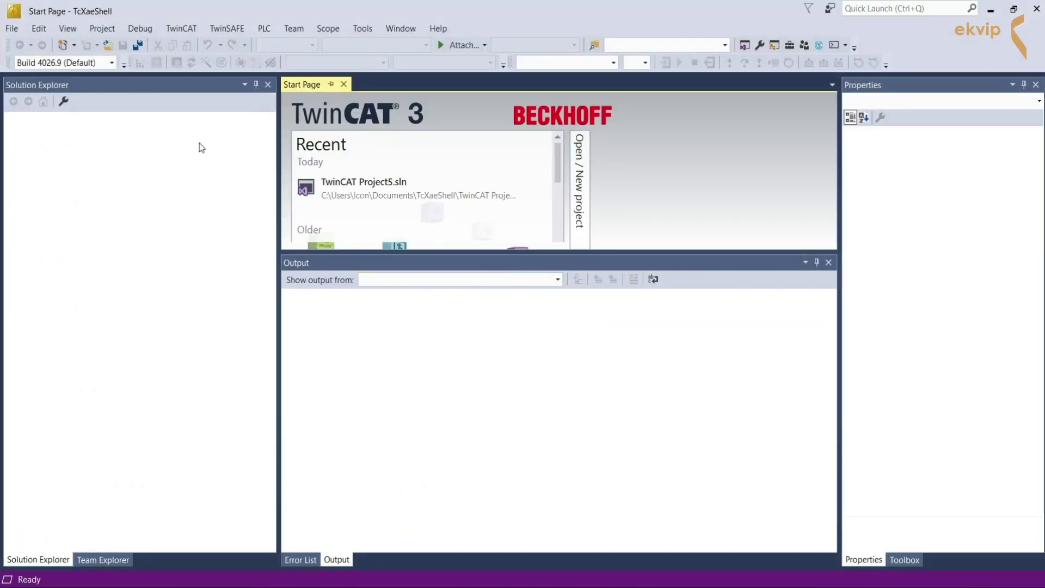
Open the toolbar's TwinCAT version dropdown listing Build 4026.9 and Build 4024.56
left_click(112, 65)
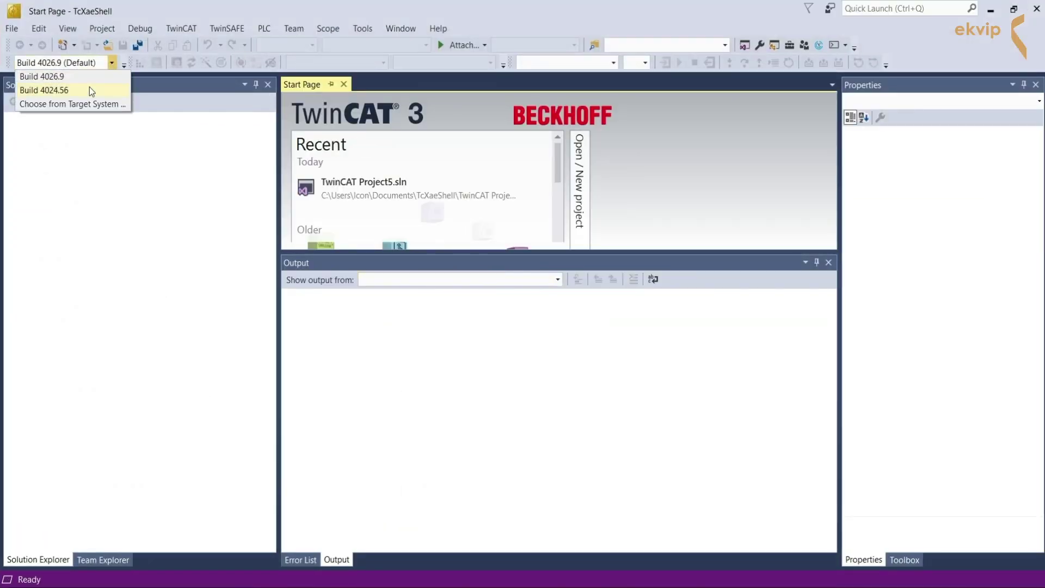